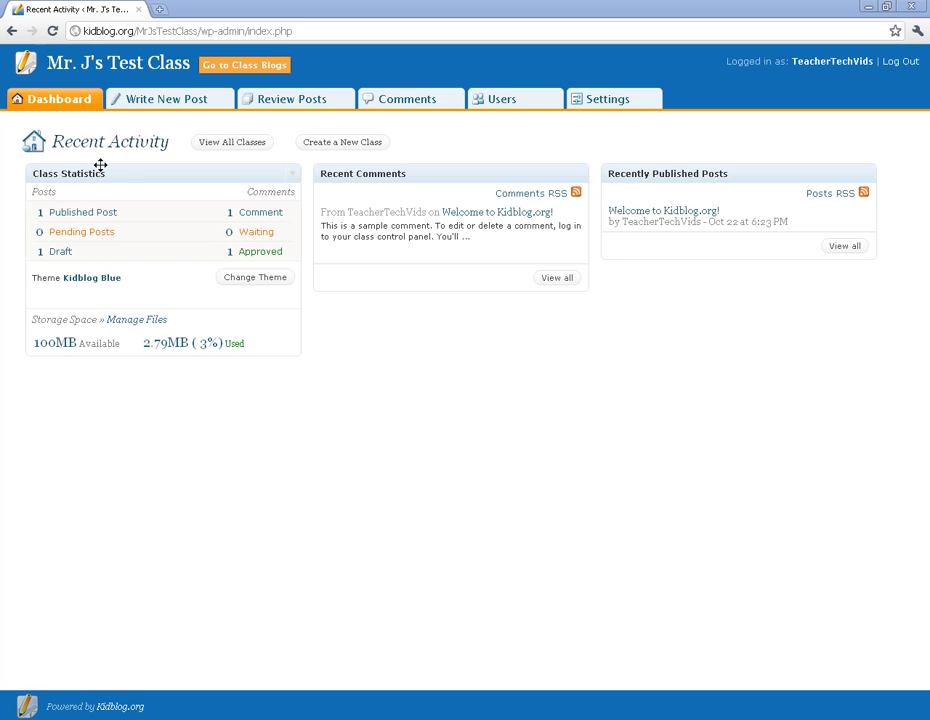
- Look through the class's new post, post review, comments and users pages
{"action": "left_click", "coordinate": [168, 103]}
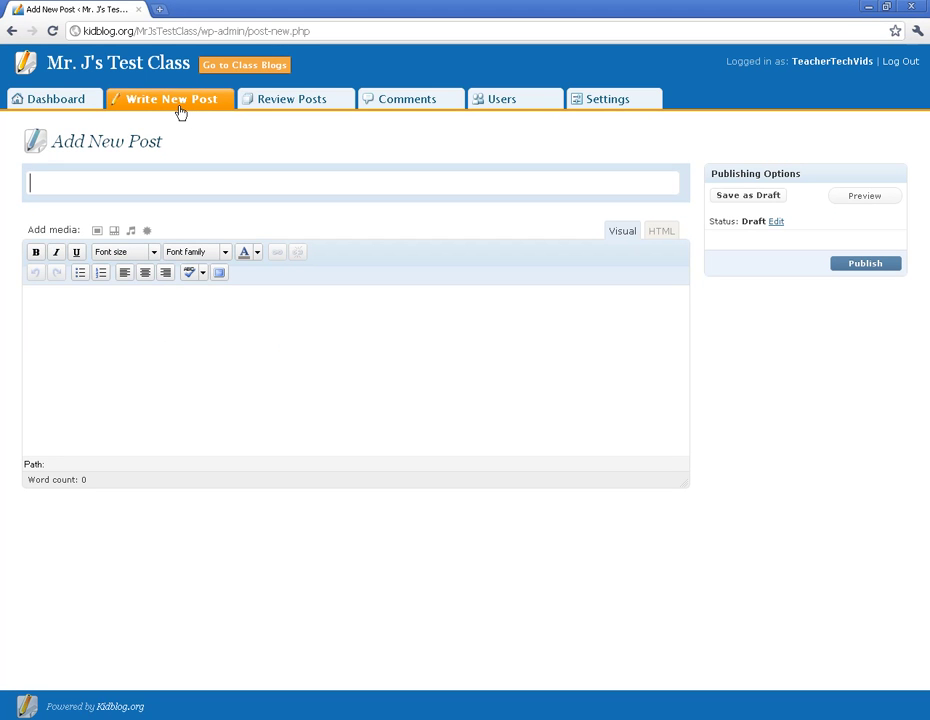
{"action": "left_click", "coordinate": [284, 106]}
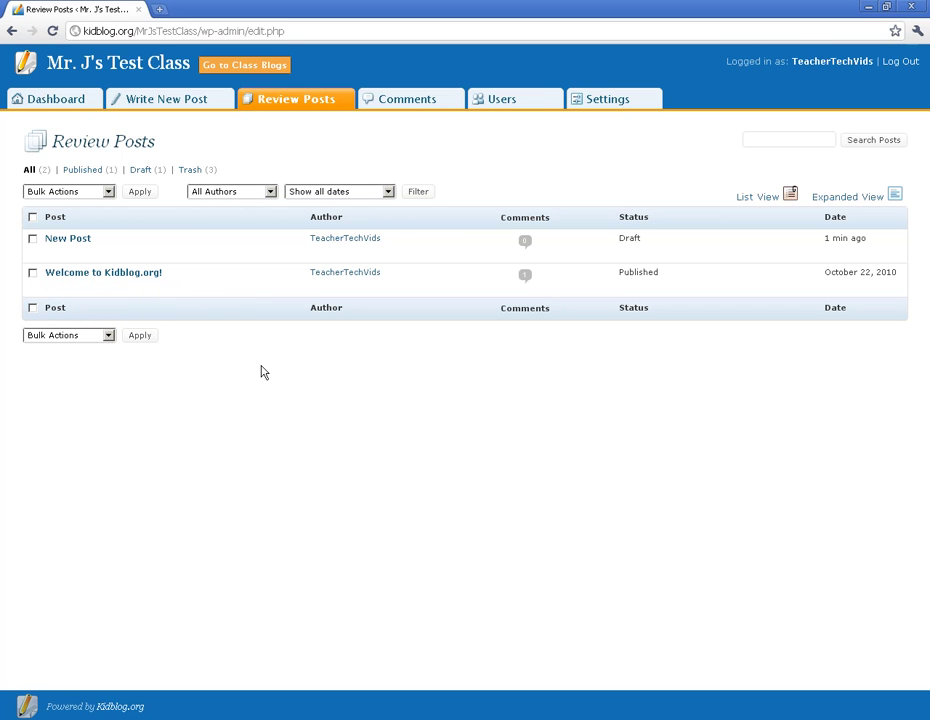
{"action": "left_click", "coordinate": [398, 103]}
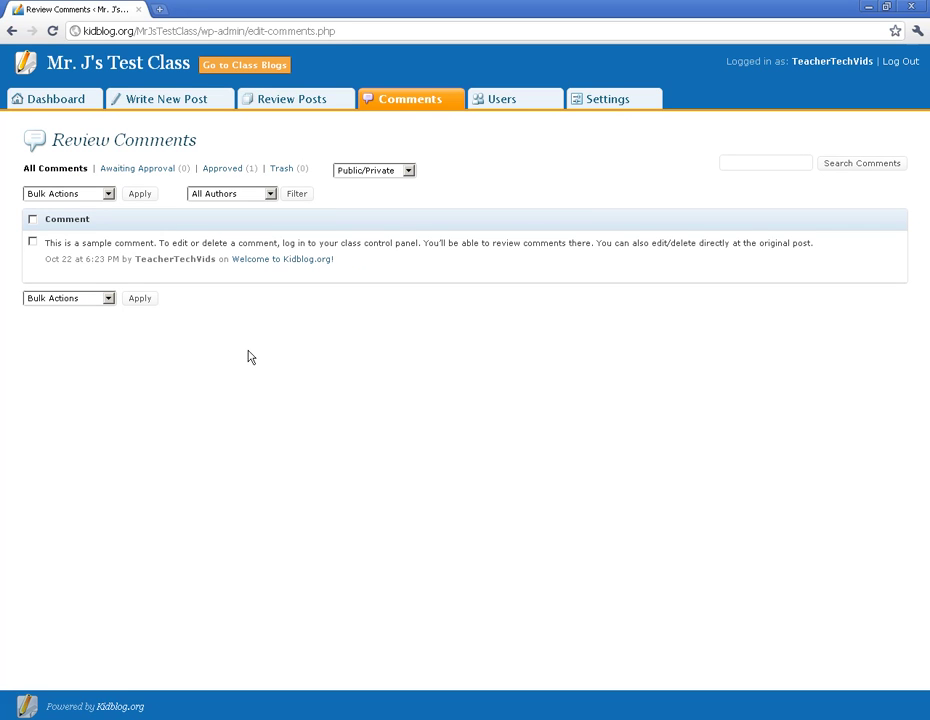
{"action": "mouse_move", "coordinate": [264, 261]}
{"action": "left_click", "coordinate": [505, 100]}
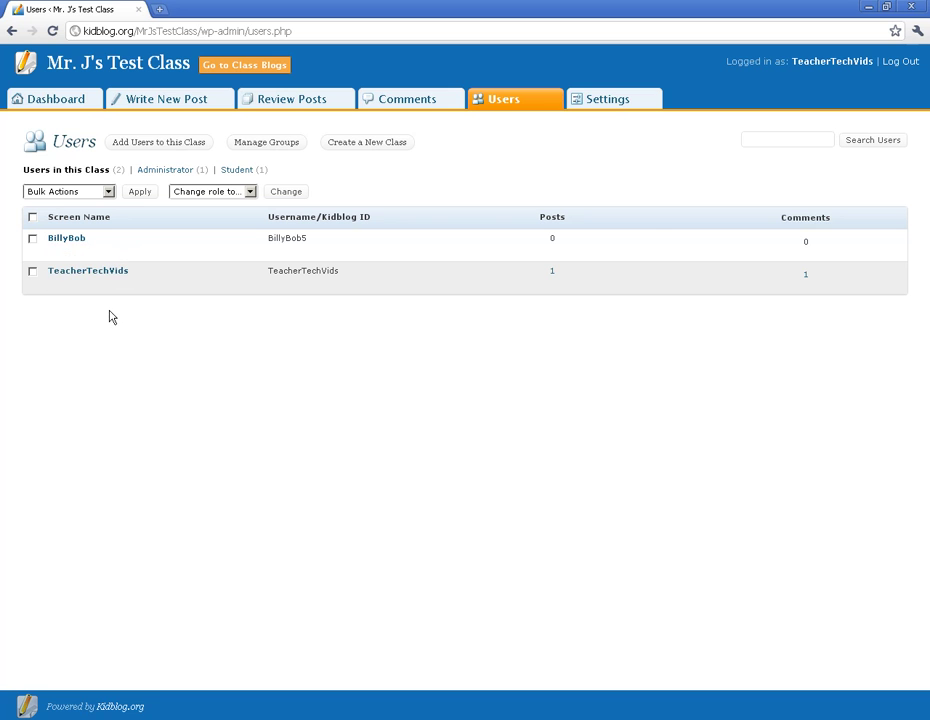
- Save the class privacy settings with students' posts readable by all visitors and teacher approval required for posts
{"action": "left_click", "coordinate": [596, 105]}
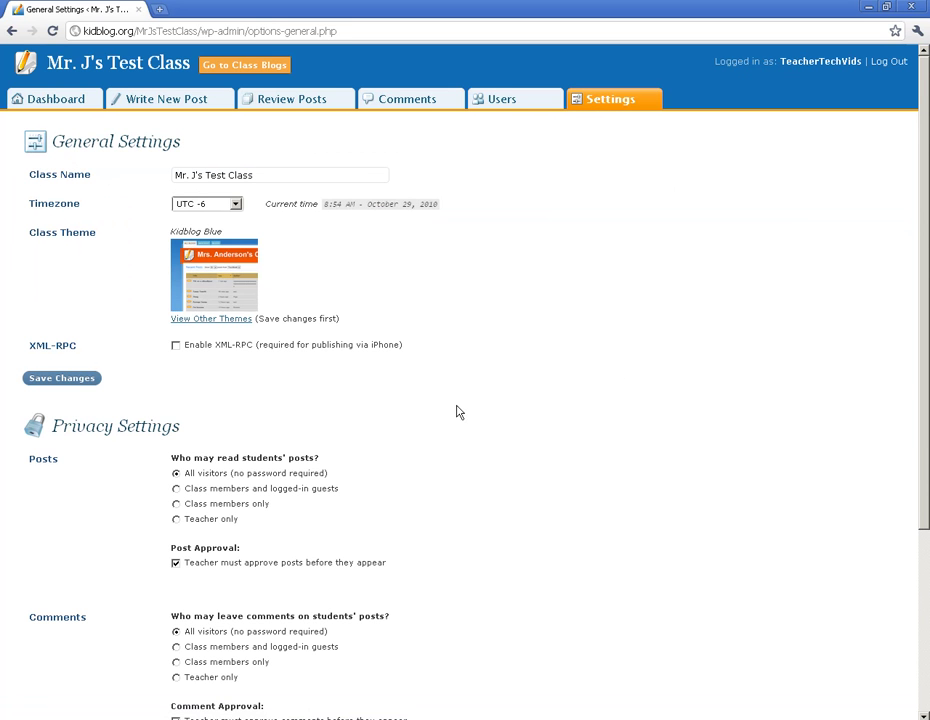
{"action": "scroll", "coordinate": [436, 472], "scroll_direction": "down", "scroll_amount": 3}
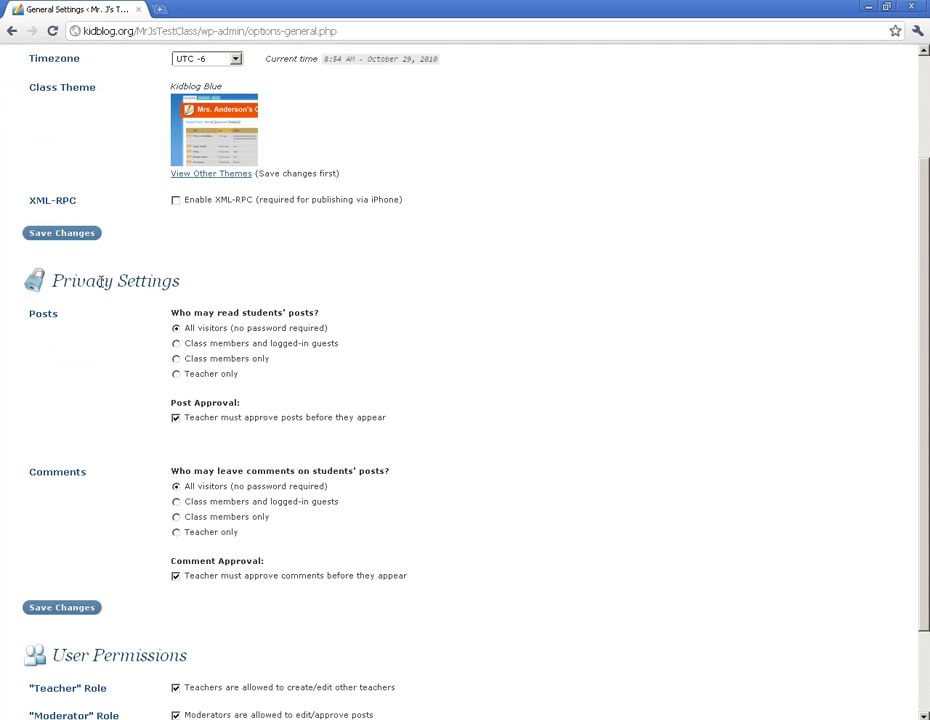
{"action": "left_click", "coordinate": [176, 359]}
{"action": "left_click", "coordinate": [176, 329]}
{"action": "left_click", "coordinate": [176, 419]}
{"action": "left_click", "coordinate": [58, 612]}
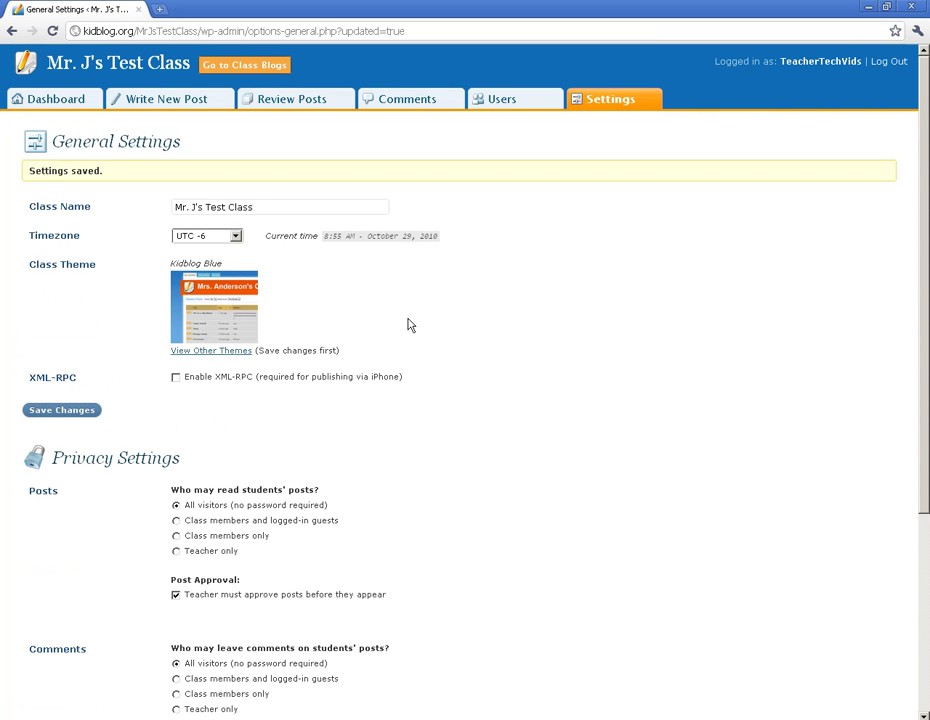
- Start a new post titled "New Post" with the body text "Content In."
{"action": "left_click", "coordinate": [150, 102]}
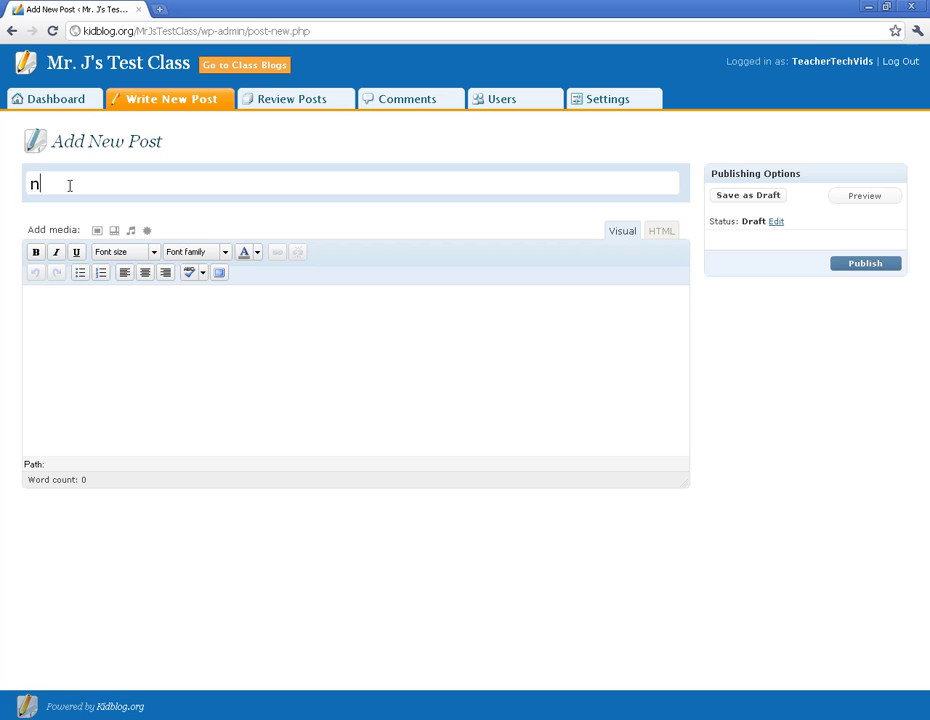
{"action": "type", "text": "New Post"}
{"action": "left_click", "coordinate": [177, 328]}
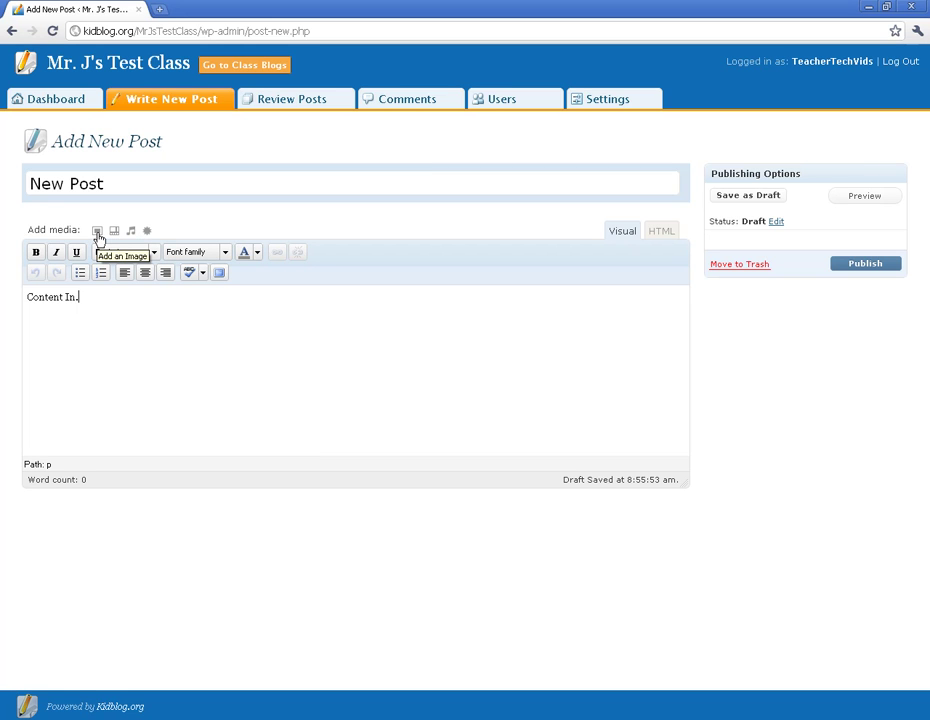
- Upload the image Avista Trip (23) from the computer's My Pictures folder for the post
{"action": "left_click", "coordinate": [98, 232]}
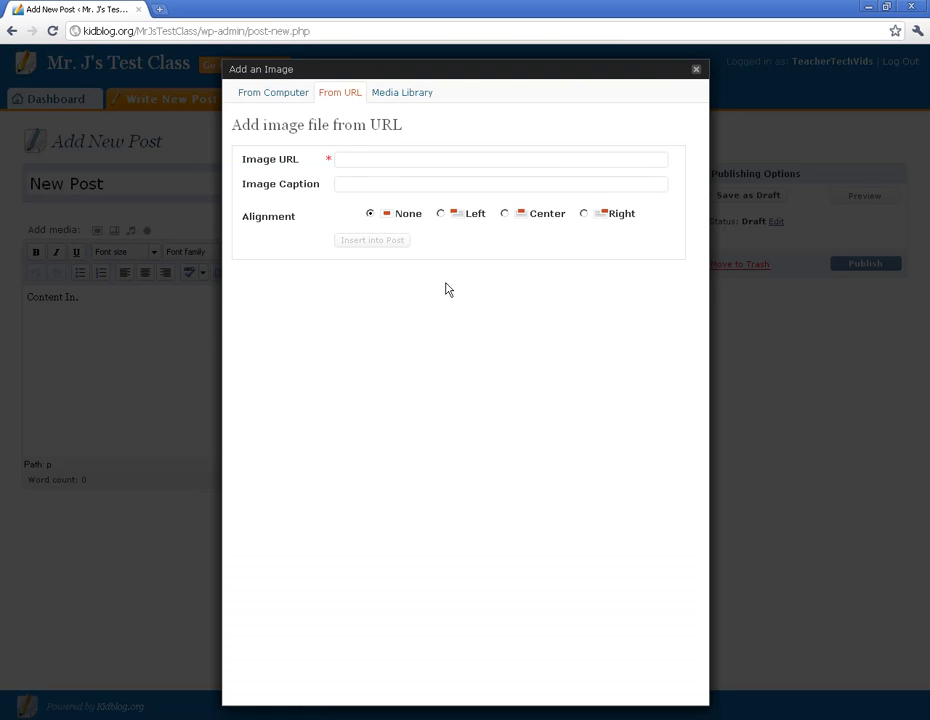
{"action": "left_click", "coordinate": [350, 157]}
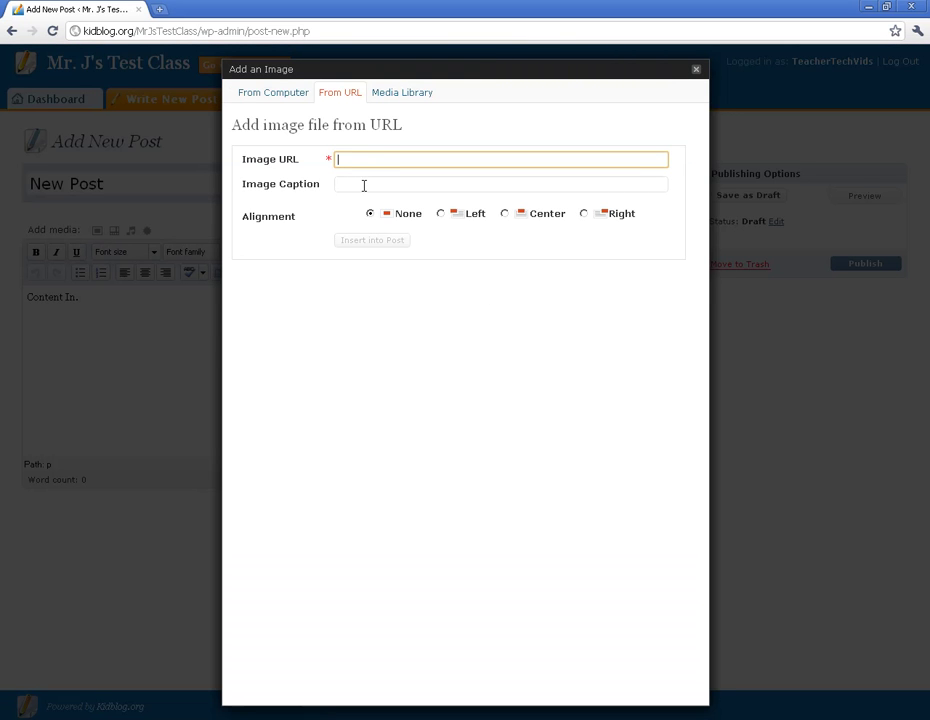
{"action": "left_click", "coordinate": [364, 185]}
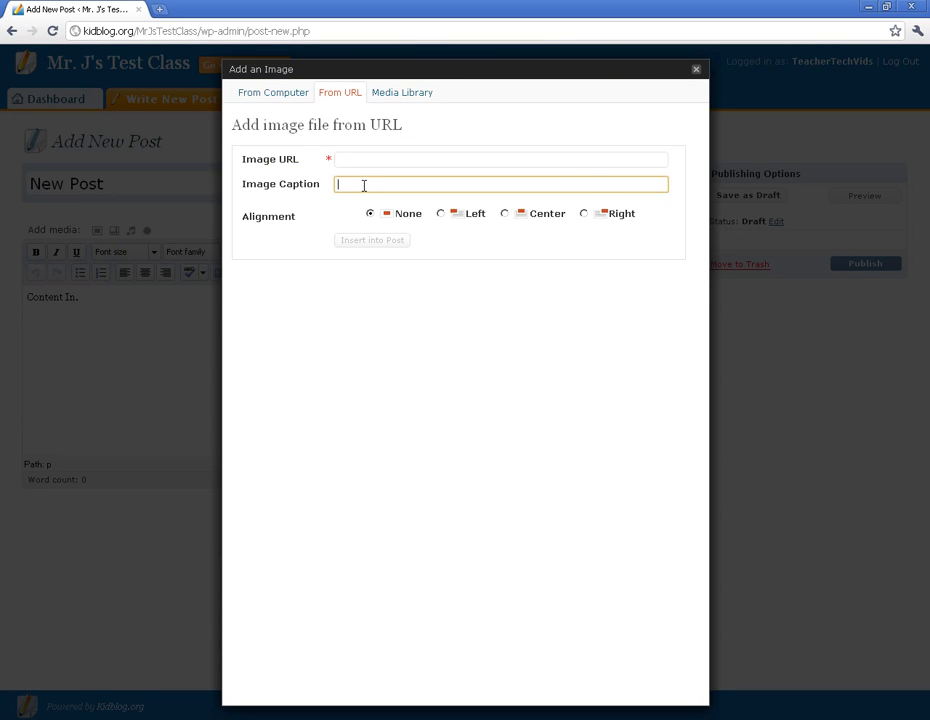
{"action": "left_click", "coordinate": [262, 96]}
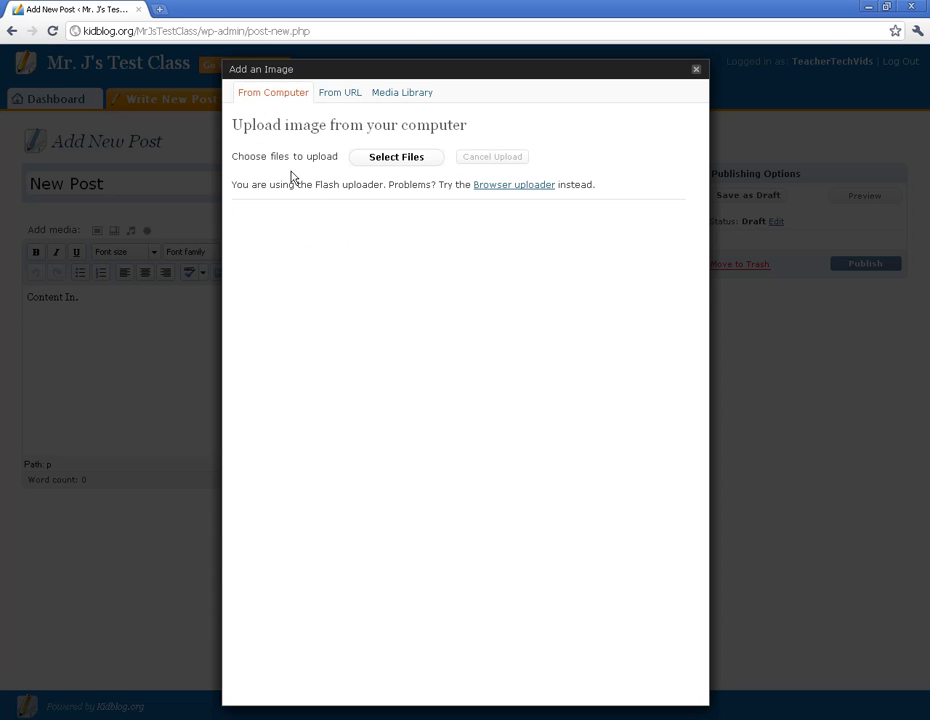
{"action": "left_click", "coordinate": [411, 167]}
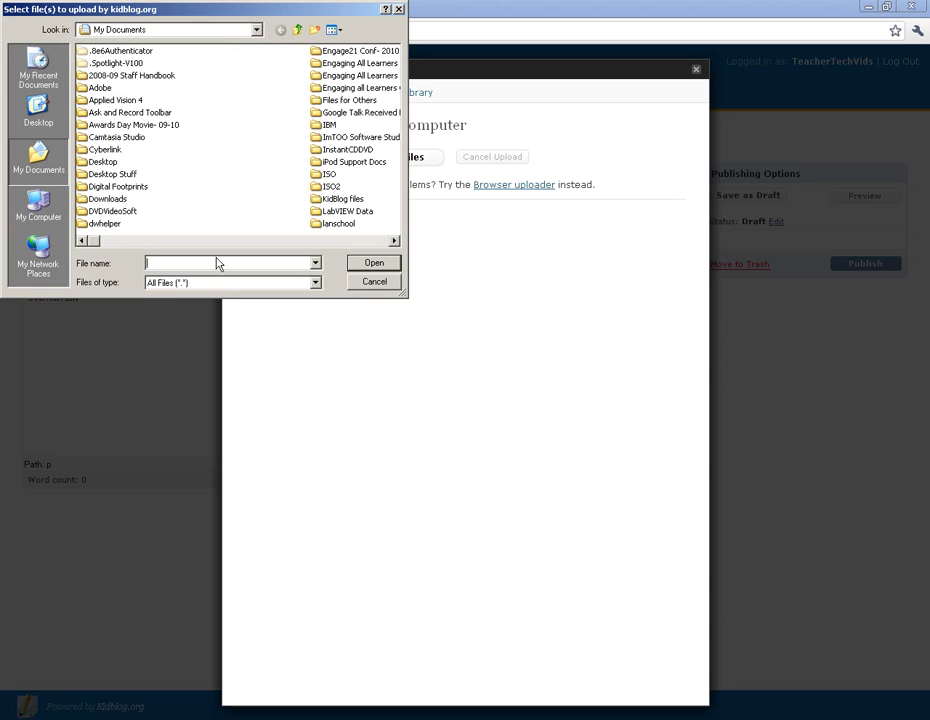
{"action": "scroll", "coordinate": [307, 250], "scroll_direction": "down", "scroll_amount": 3}
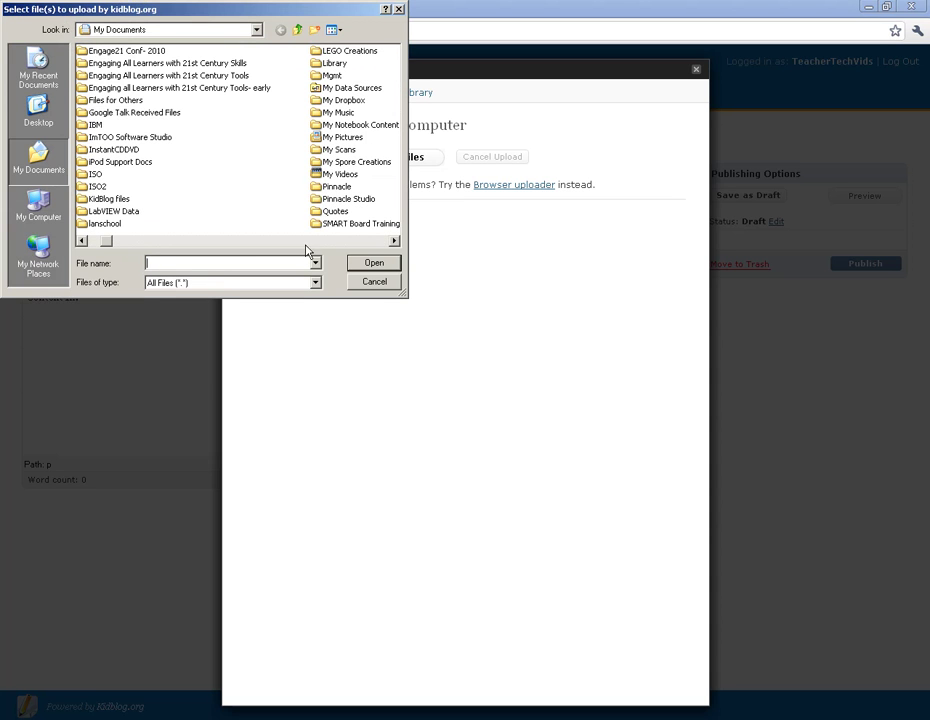
{"action": "double_click", "coordinate": [340, 158]}
{"action": "scroll", "coordinate": [364, 184], "scroll_direction": "down", "scroll_amount": 5}
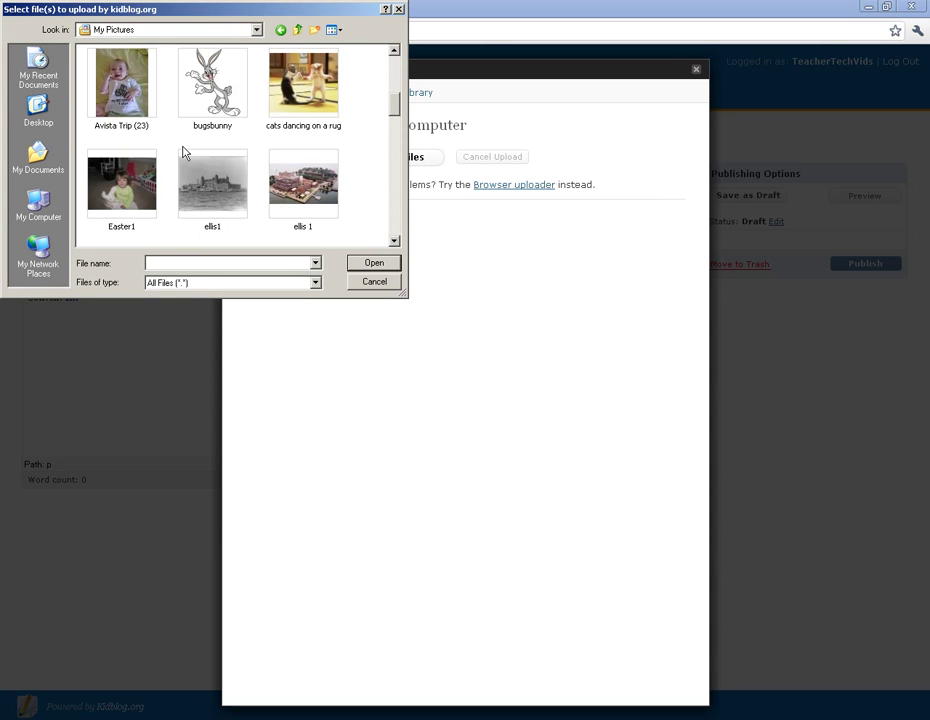
{"action": "left_click", "coordinate": [115, 103]}
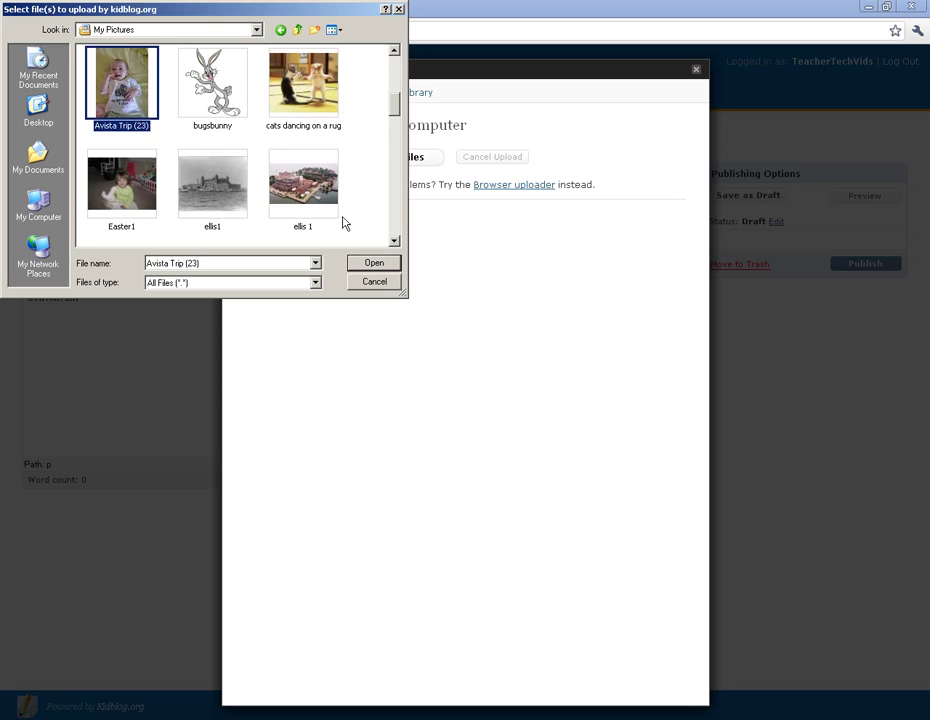
{"action": "left_click", "coordinate": [378, 263]}
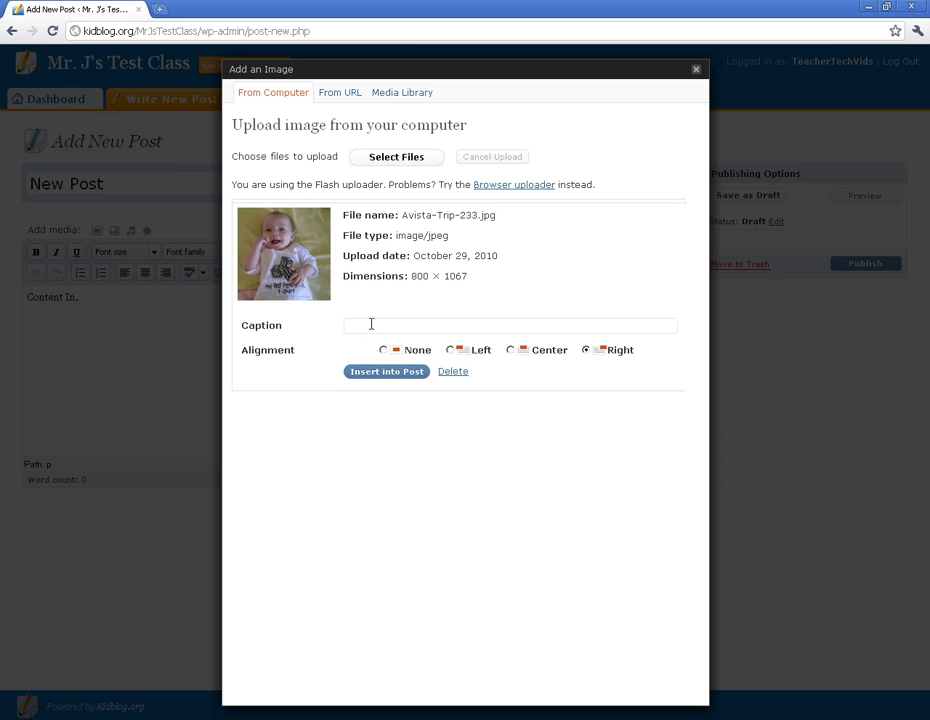
- Insert the uploaded image into the post with right alignment and no caption
{"action": "left_click", "coordinate": [371, 324]}
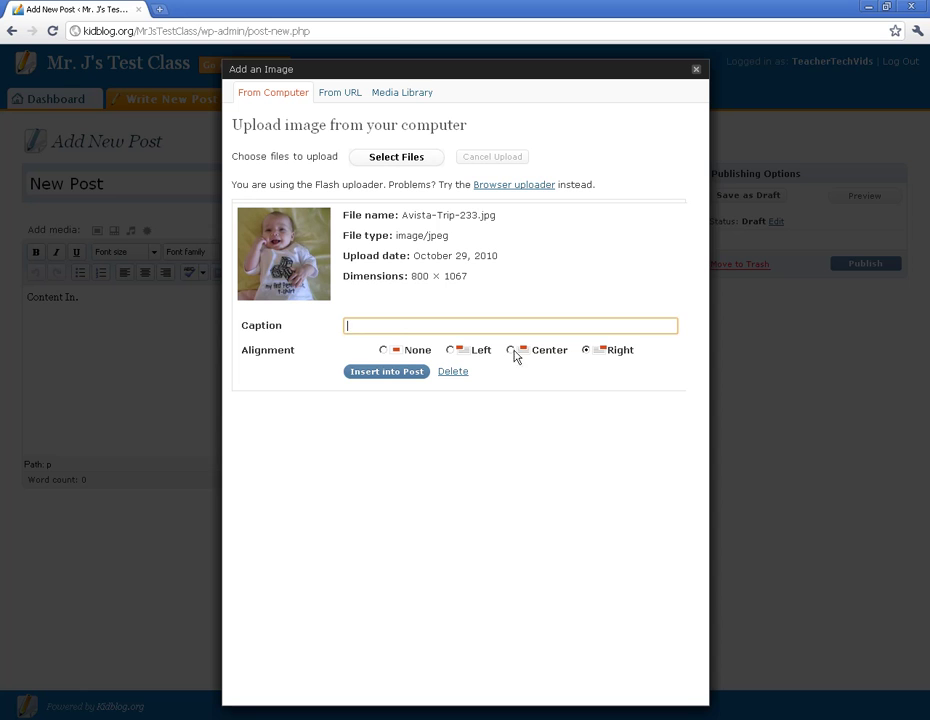
{"action": "left_click", "coordinate": [586, 350]}
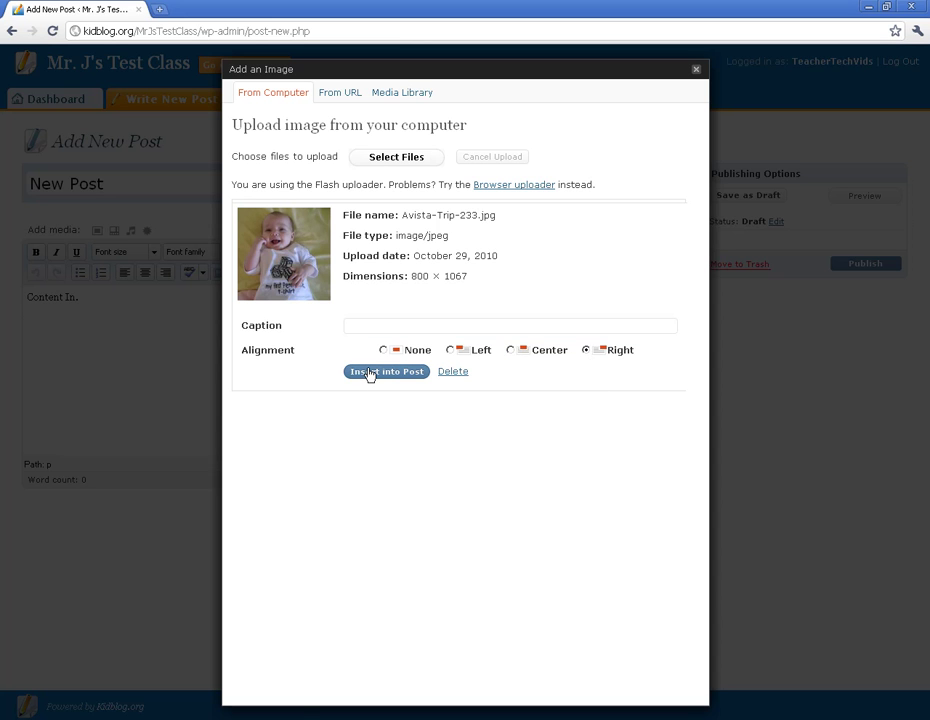
{"action": "left_click", "coordinate": [386, 372]}
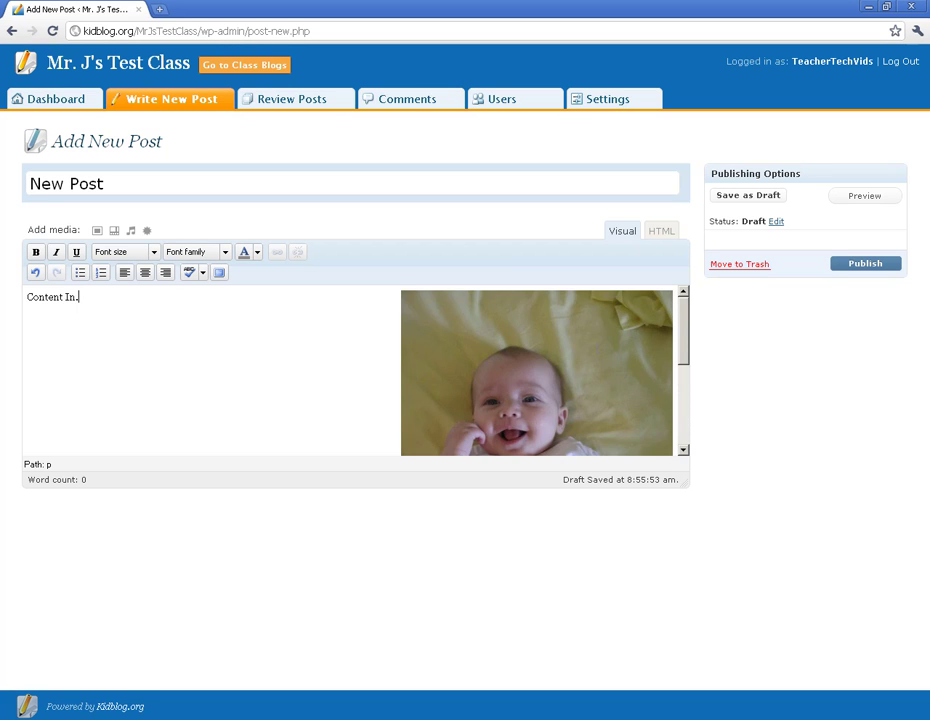
{"action": "scroll", "coordinate": [291, 322], "scroll_direction": "down", "scroll_amount": 3}
{"action": "scroll", "coordinate": [256, 348], "scroll_direction": "up", "scroll_amount": 3}
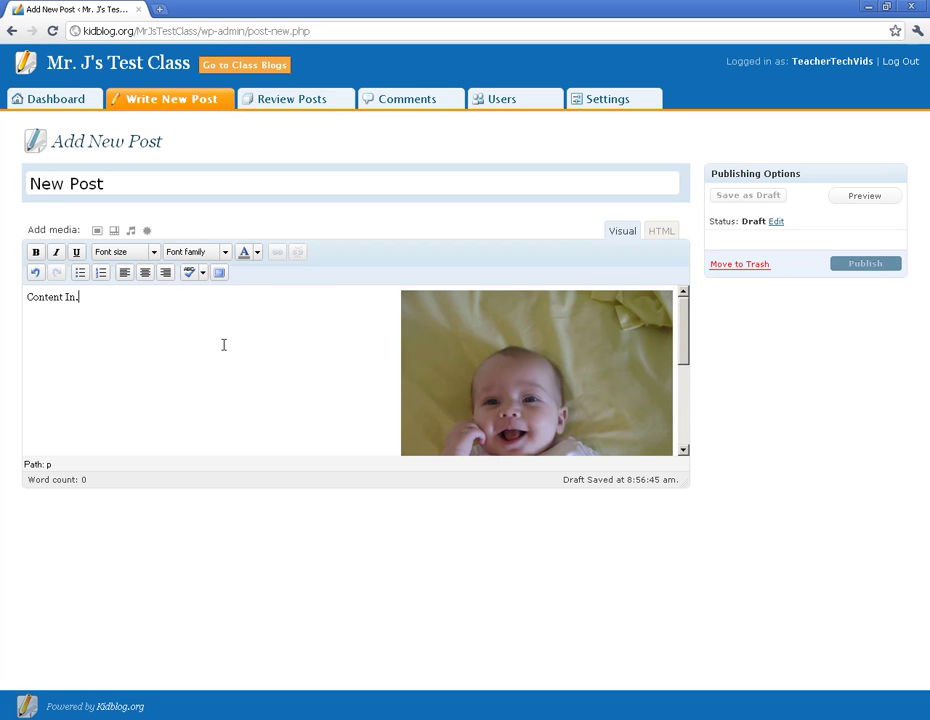
- Examine the post's options for adding a video from a URL or from the computer
{"action": "left_click", "coordinate": [114, 232]}
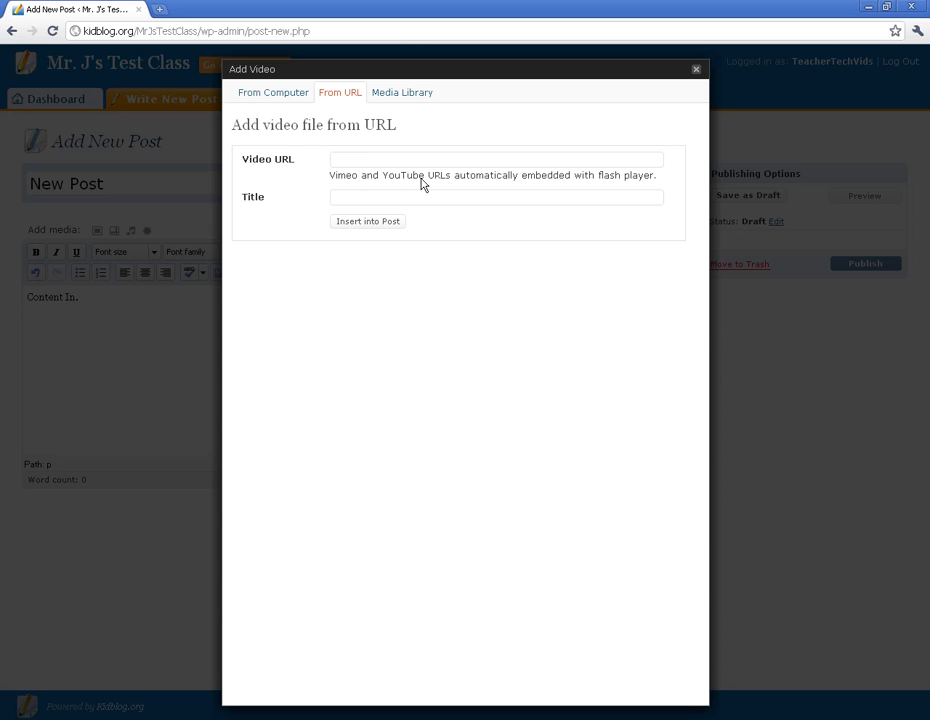
{"action": "left_click", "coordinate": [352, 161]}
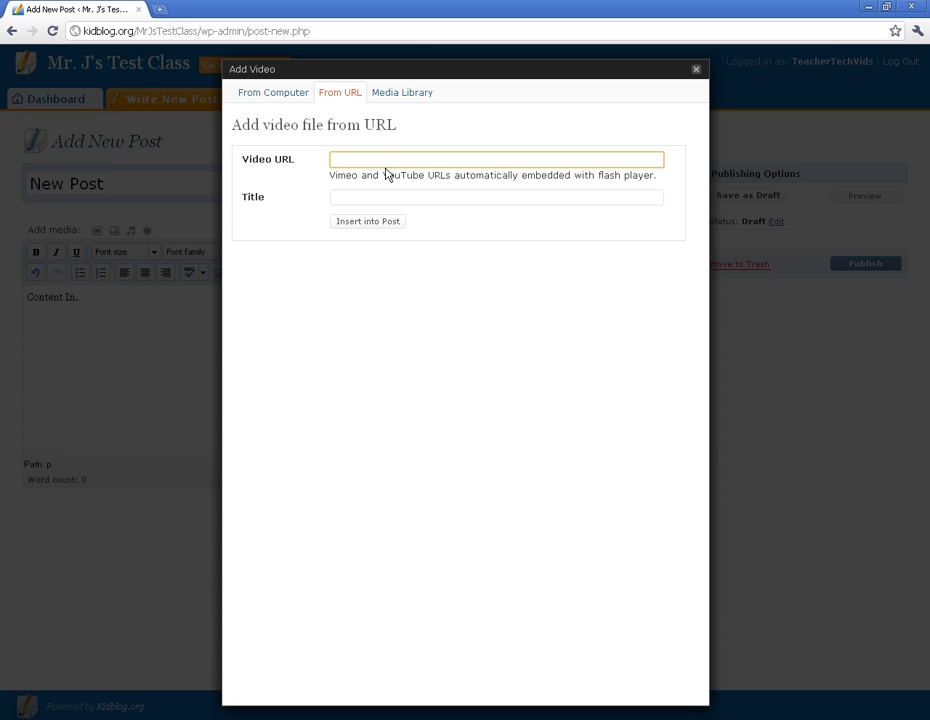
{"action": "left_click", "coordinate": [280, 96]}
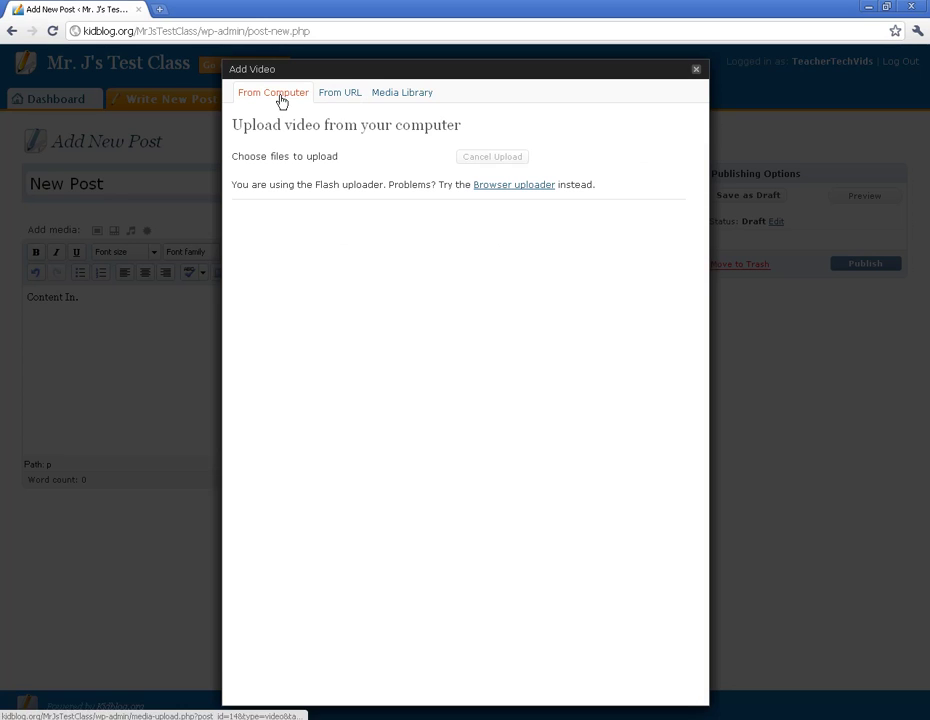
{"action": "left_click", "coordinate": [338, 94]}
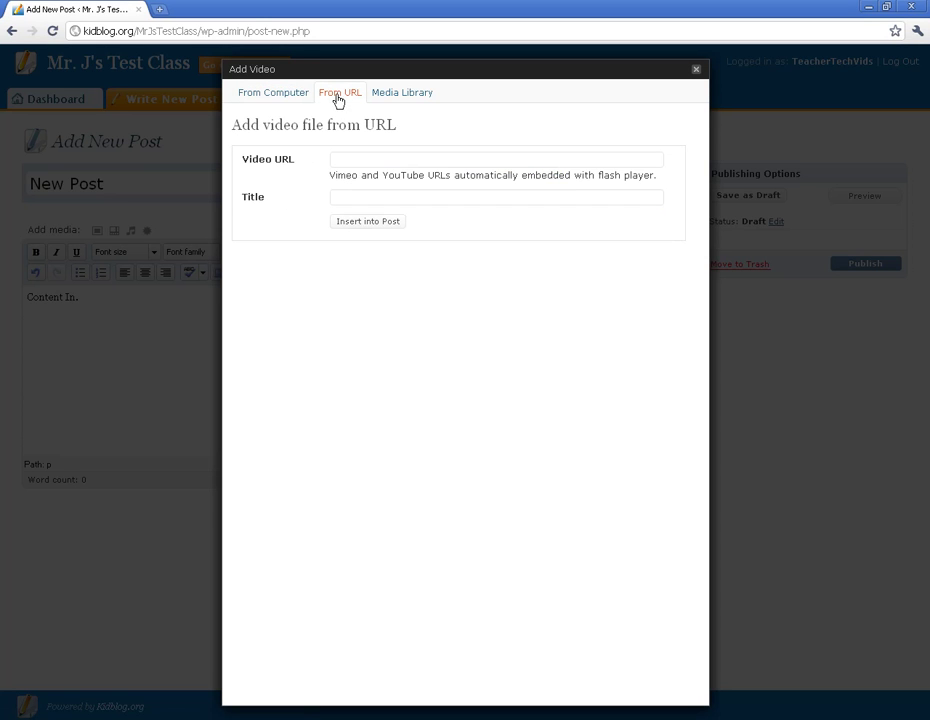
{"action": "left_click", "coordinate": [420, 160]}
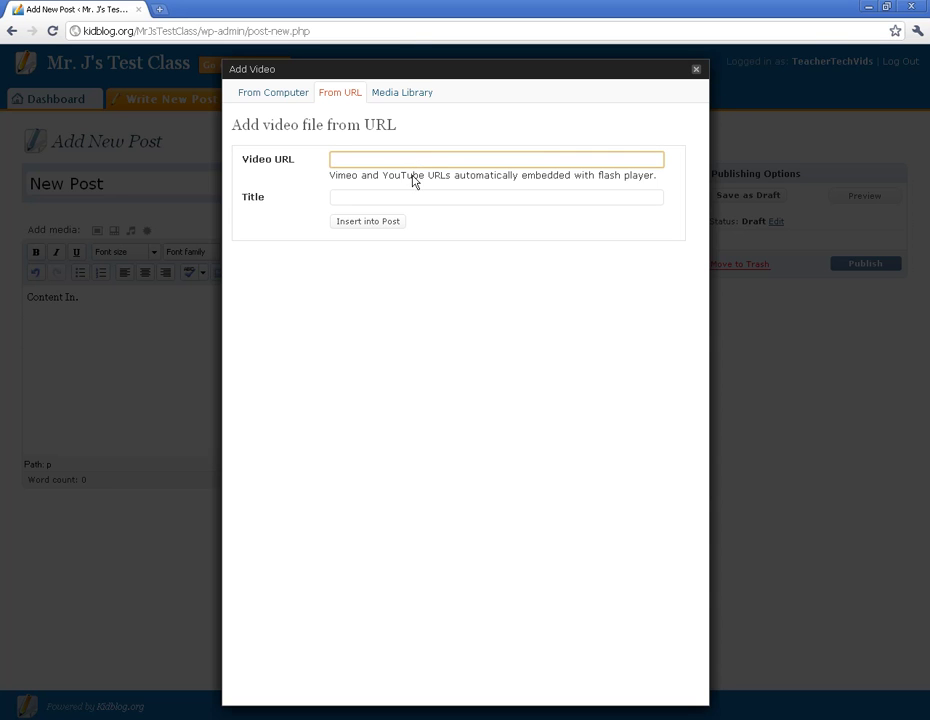
{"action": "left_click", "coordinate": [697, 72]}
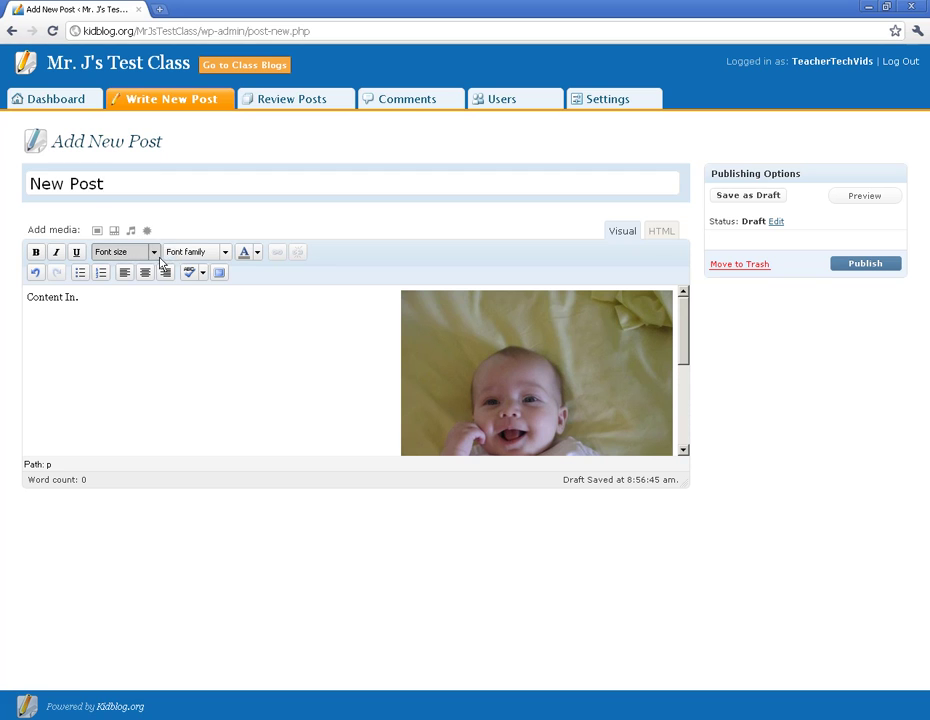
- Save the post with its text and image as a draft
{"action": "left_click", "coordinate": [170, 308]}
{"action": "key", "text": "Return"}
{"action": "left_click", "coordinate": [111, 186]}
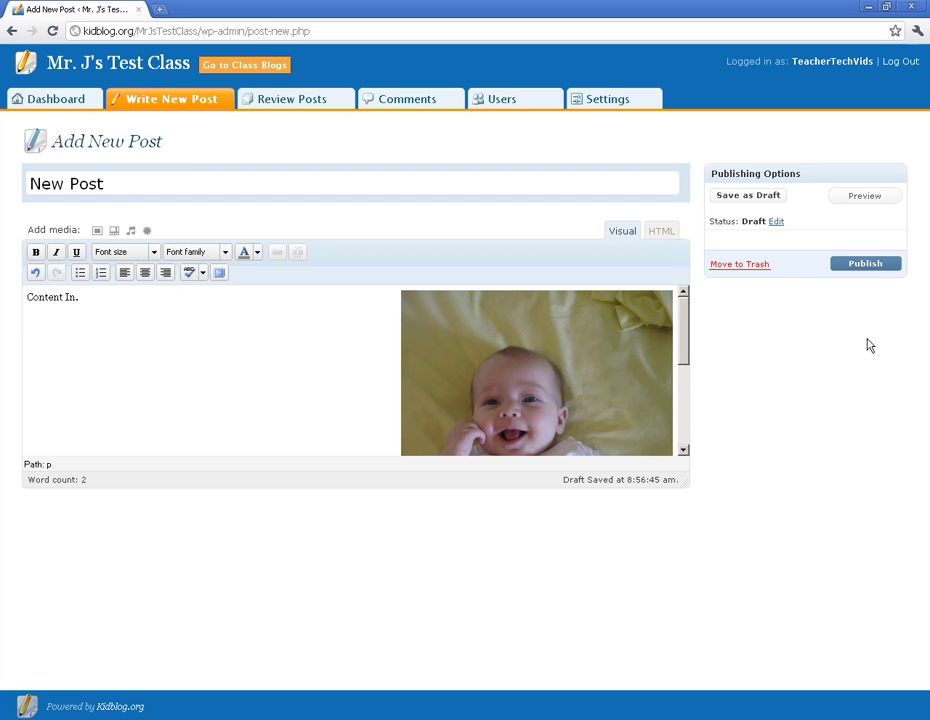
{"action": "left_click", "coordinate": [742, 197]}
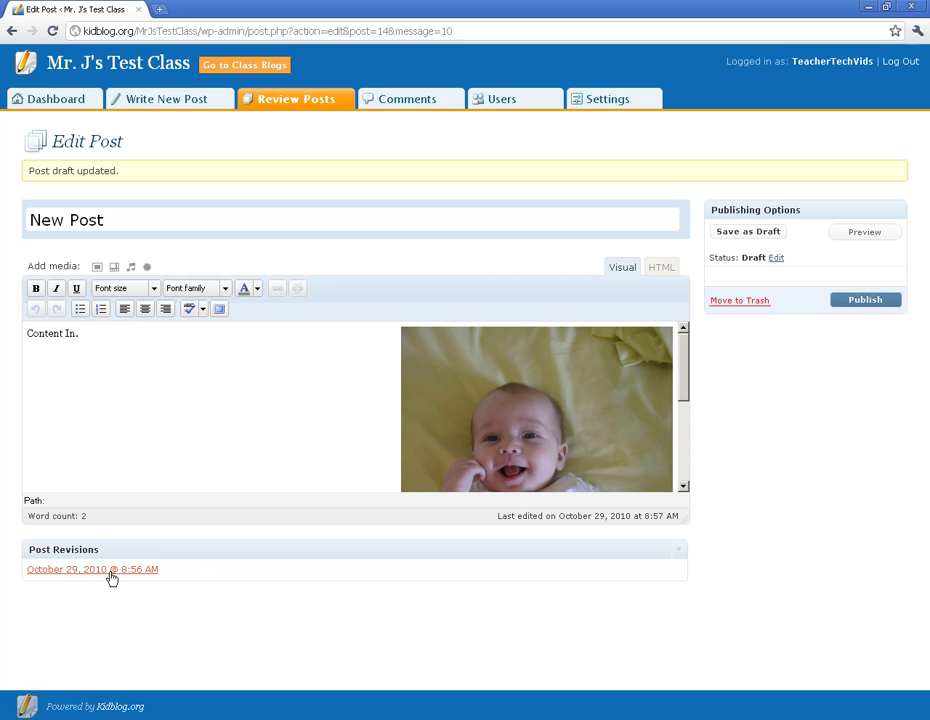
{"action": "left_click", "coordinate": [110, 335]}
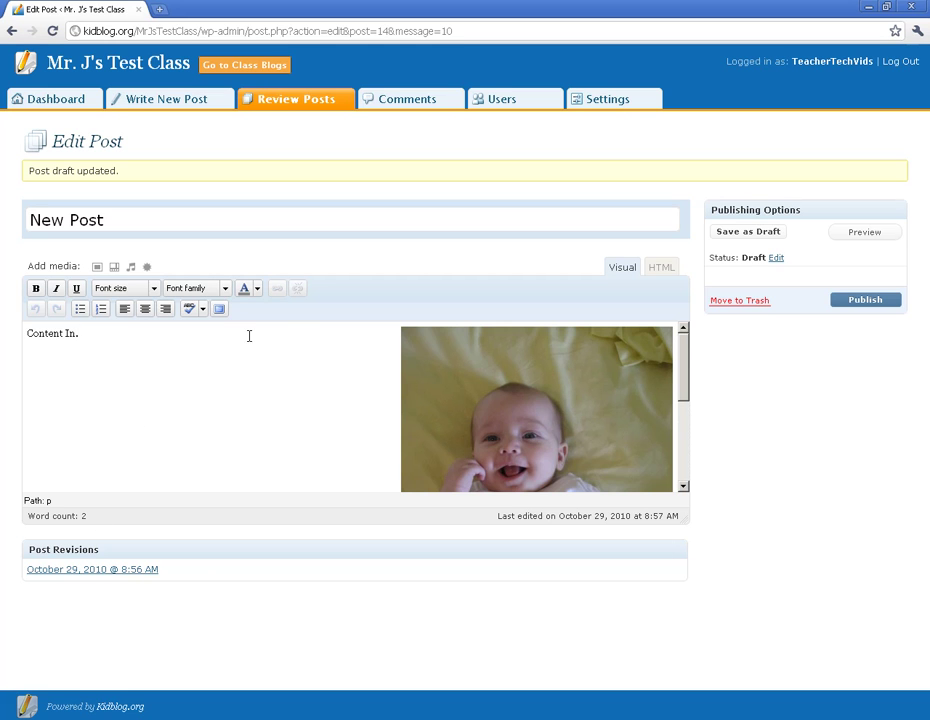